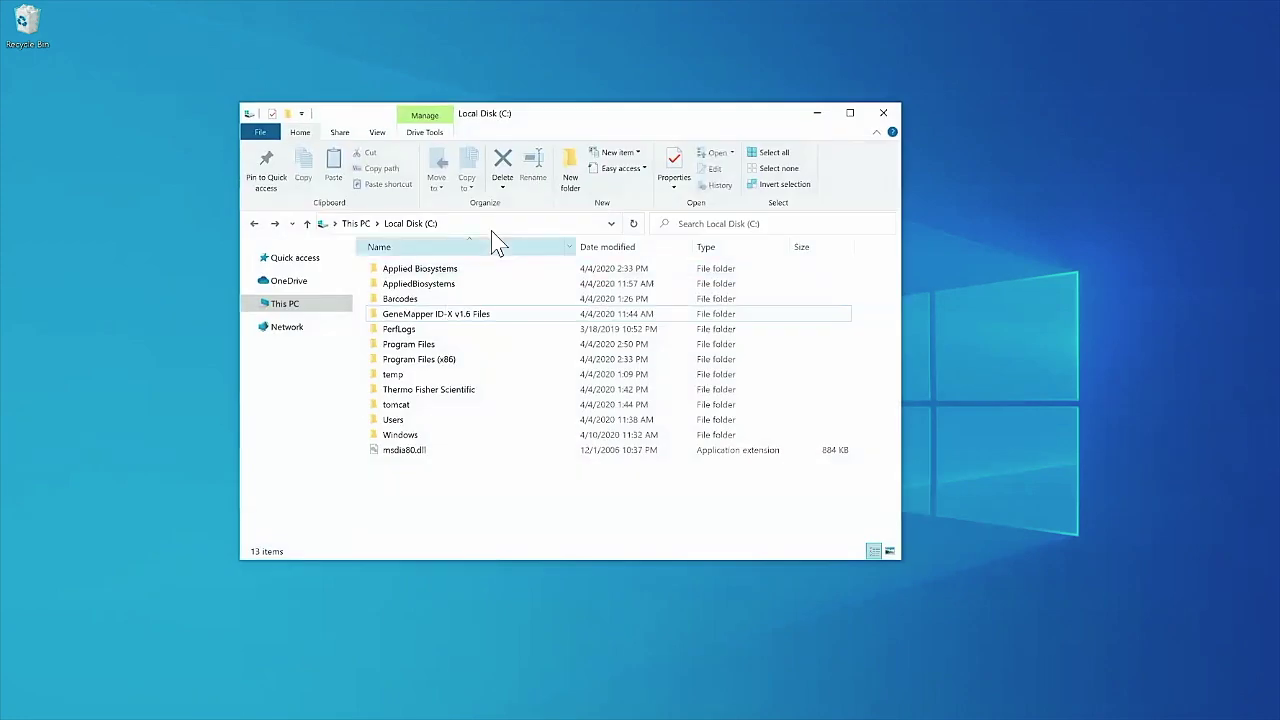
# Step: Rename the GeneMapper ID-X v1.6 Files folder on the C: drive to GMIDX
pyautogui.click(462, 318)
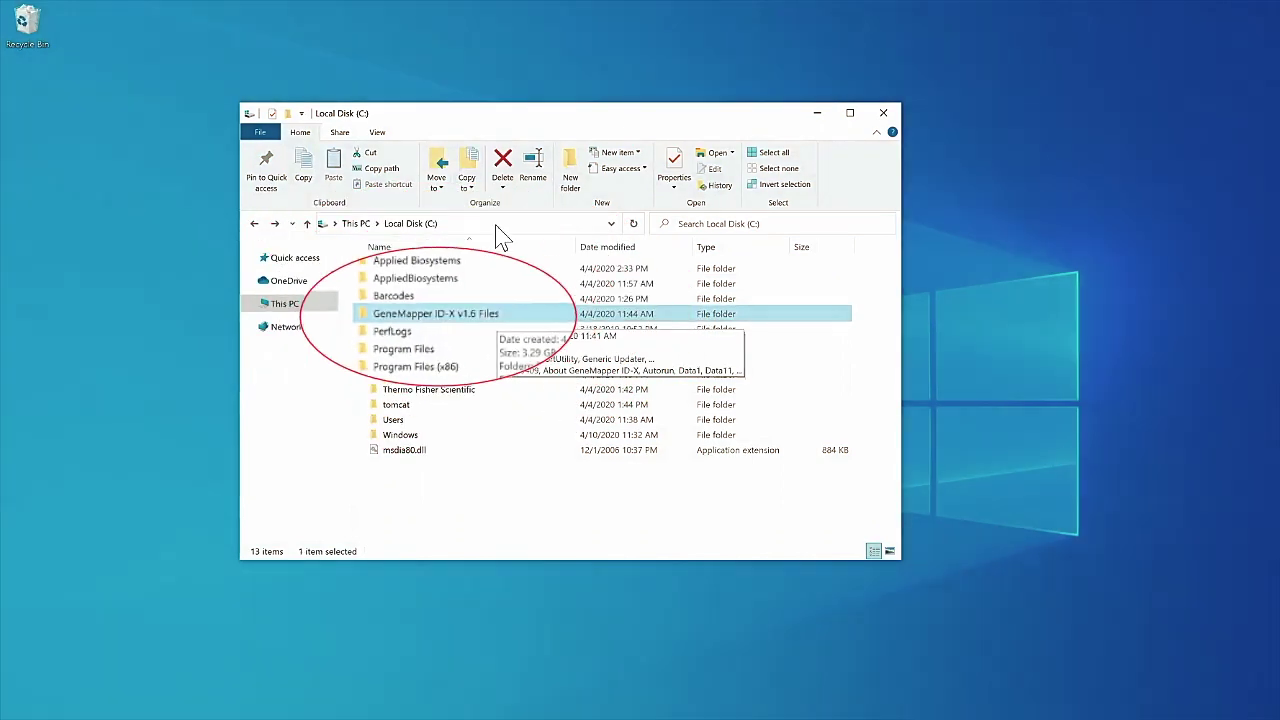
pyautogui.click(494, 223)
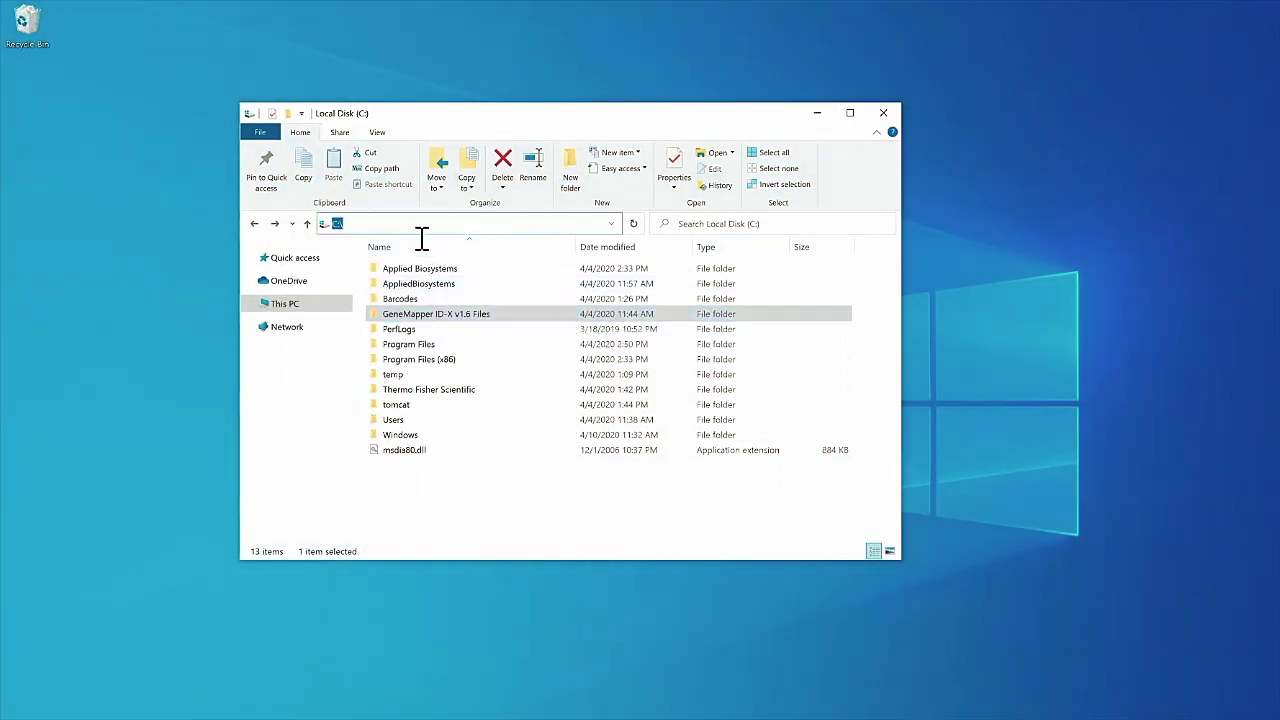
pyautogui.click(447, 229)
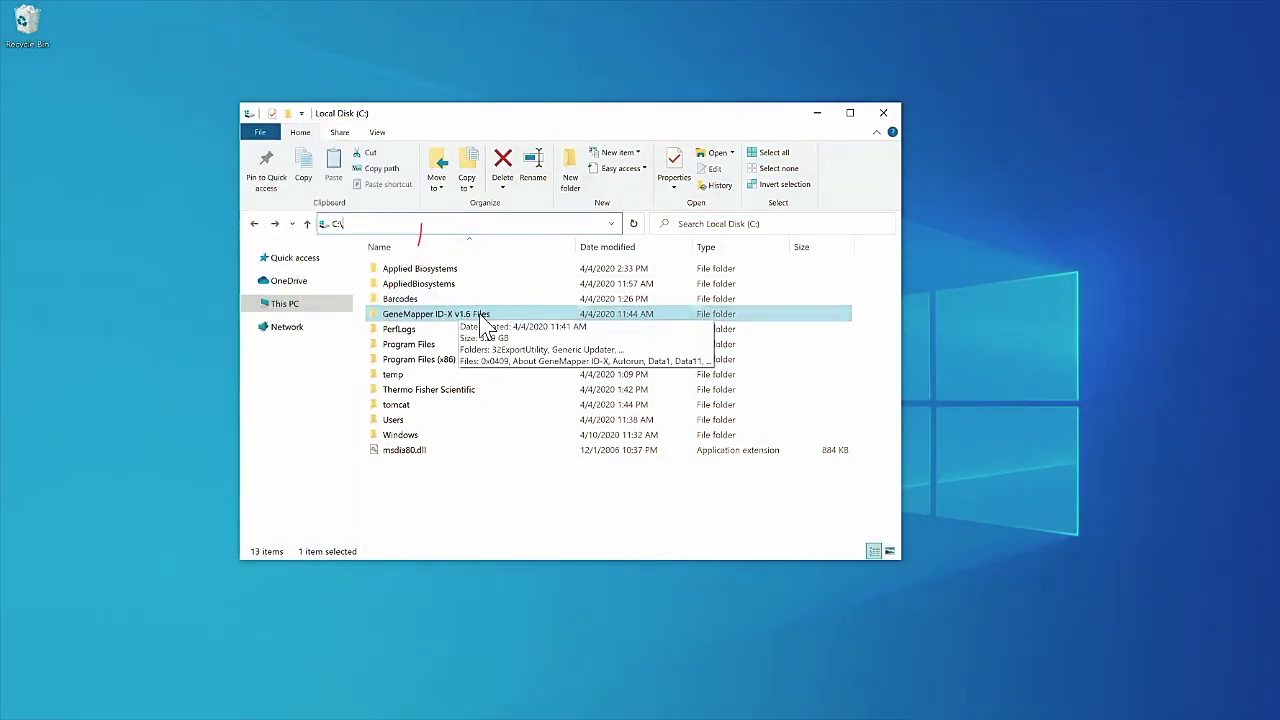
pyautogui.click(480, 319)
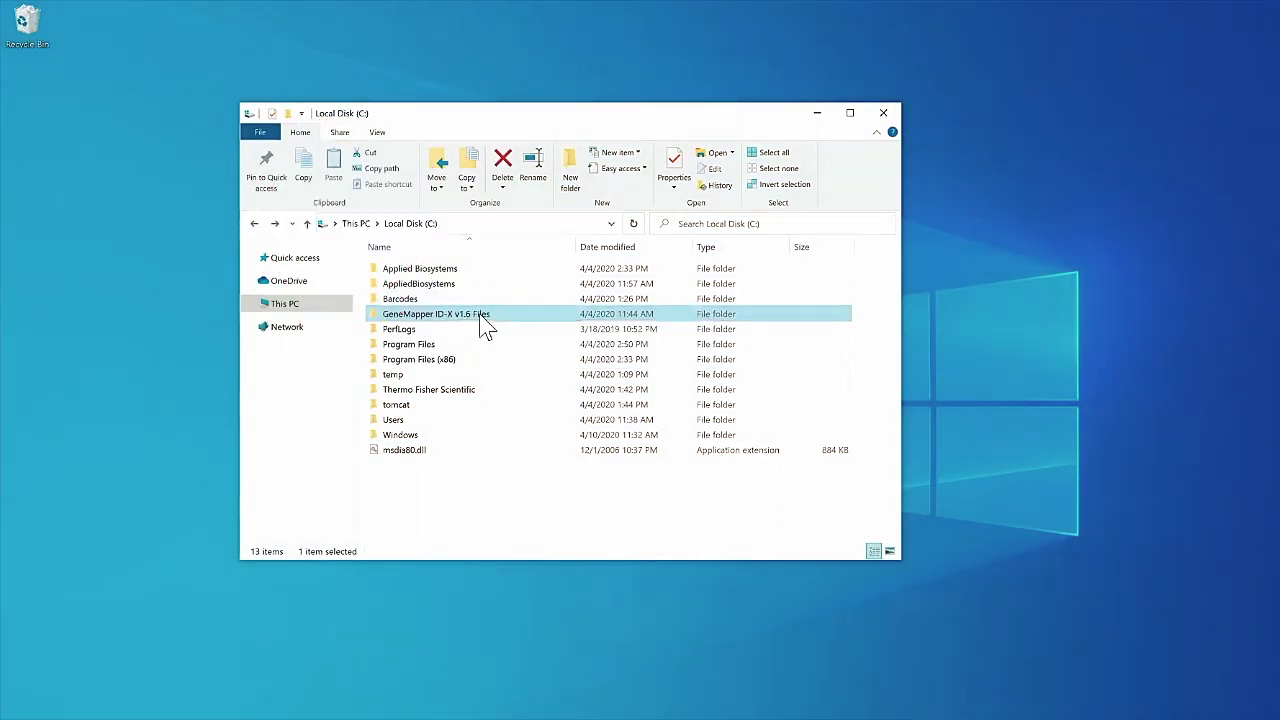
pyautogui.moveTo(426, 328)
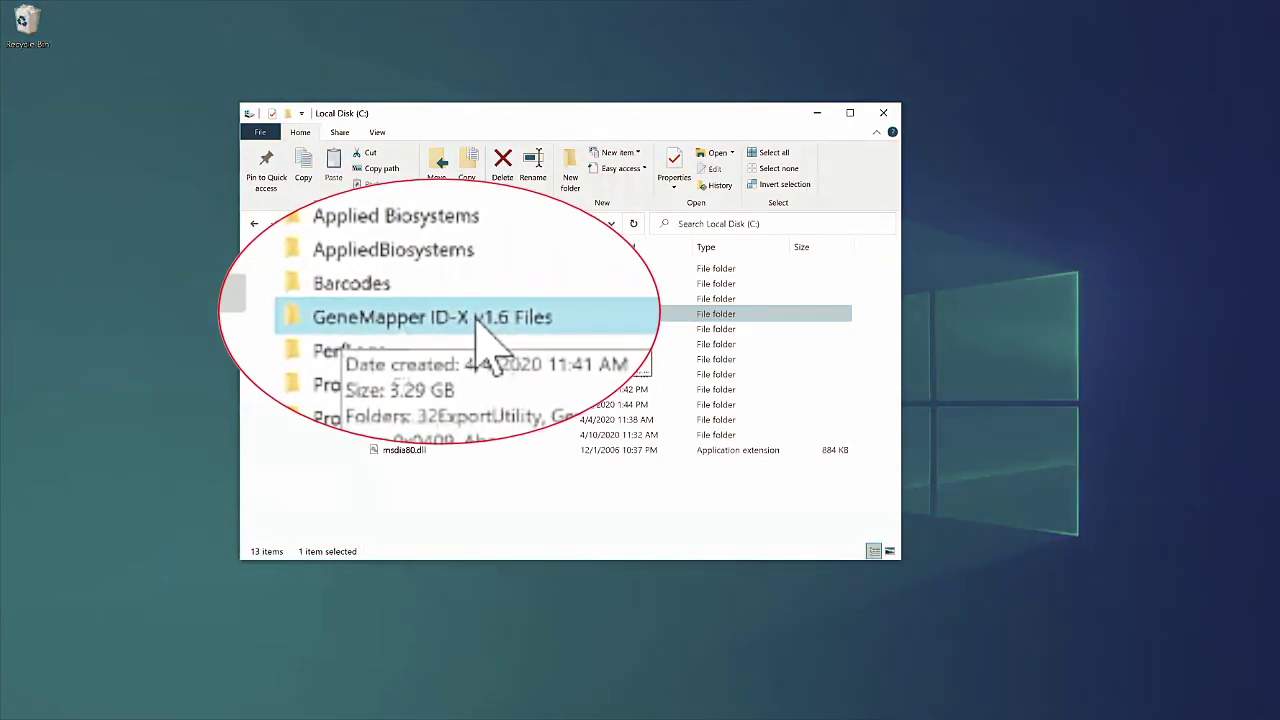
pyautogui.click(550, 326)
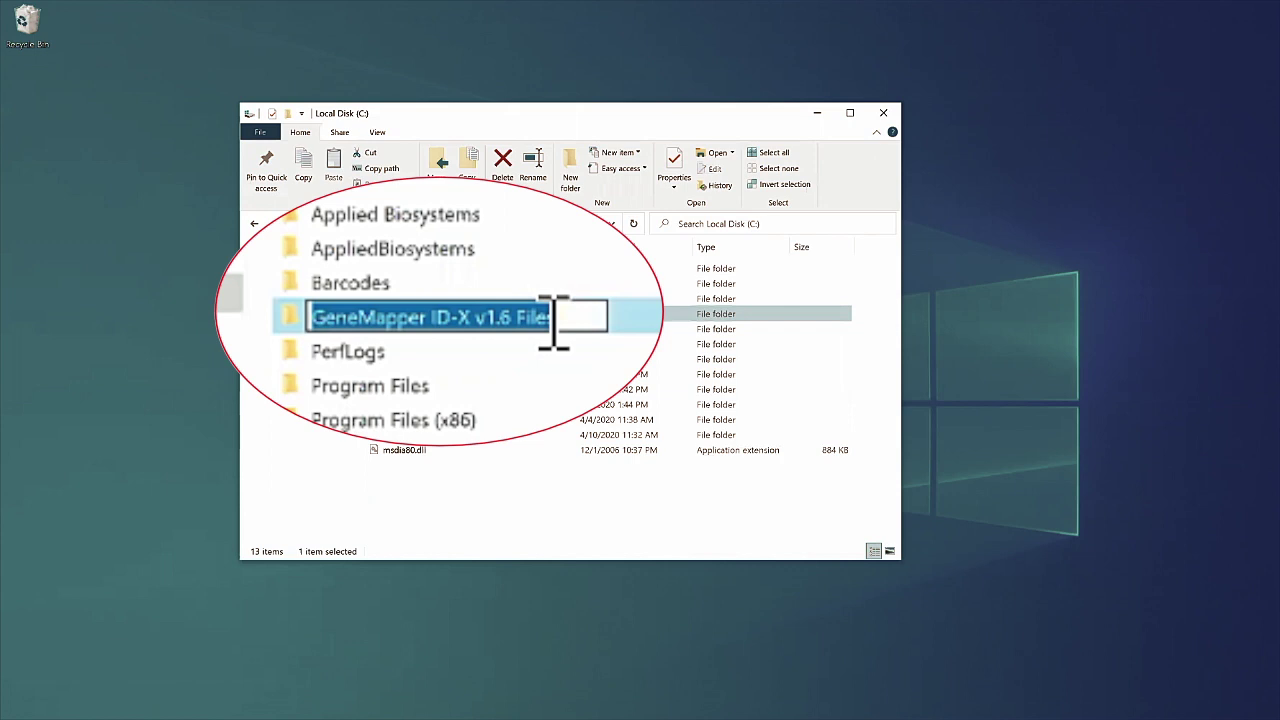
pyautogui.click(553, 320)
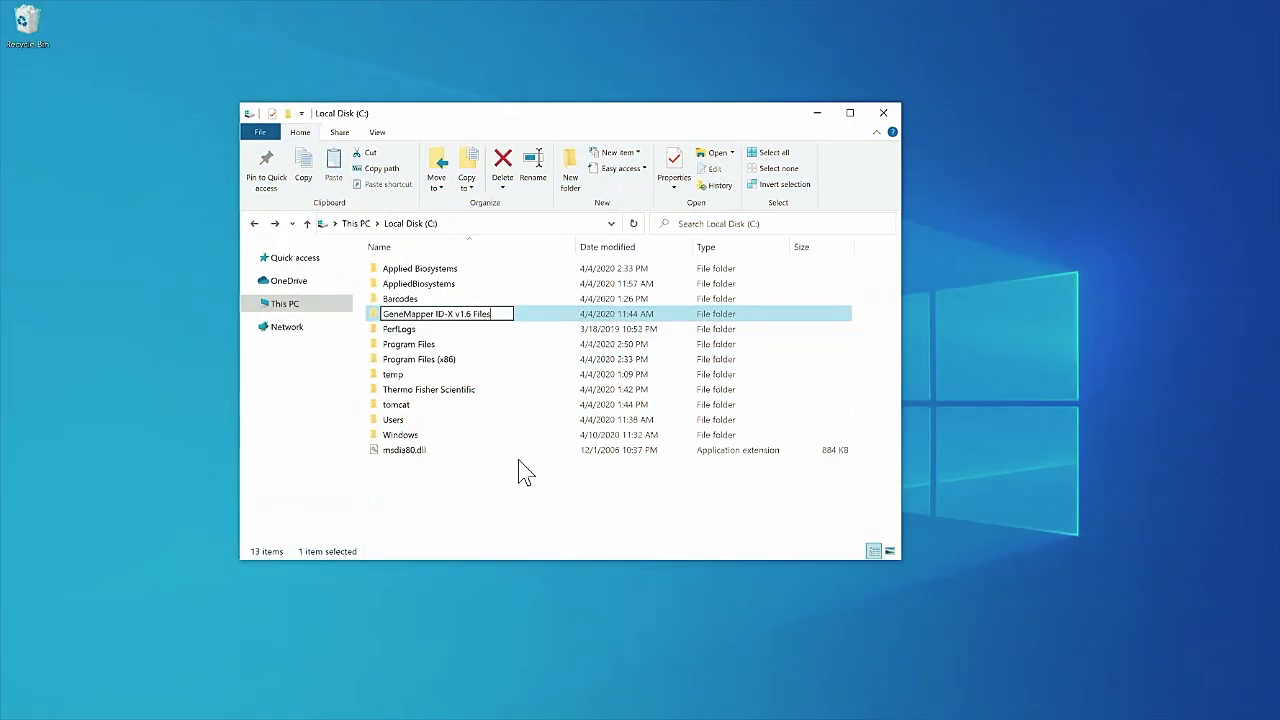
pyautogui.press('BackSpace')
pyautogui.press('BackSpace')
pyautogui.press('BackSpace')
pyautogui.press('BackSpace')
pyautogui.press('BackSpace')
pyautogui.press('BackSpace')
pyautogui.press('BackSpace')
pyautogui.press('BackSpace')
pyautogui.press('BackSpace')
pyautogui.press('BackSpace')
pyautogui.press('BackSpace')
pyautogui.press('BackSpace')
pyautogui.press('BackSpace')
pyautogui.press('BackSpace')
pyautogui.press('BackSpace')
pyautogui.press('BackSpace')
pyautogui.press('BackSpace')
pyautogui.press('BackSpace')
pyautogui.press('BackSpace')
pyautogui.press('BackSpace')
pyautogui.press('BackSpace')
pyautogui.press('BackSpace')
pyautogui.press('BackSpace')
pyautogui.press('BackSpace')
pyautogui.press('BackSpace')
pyautogui.write('MIDX')
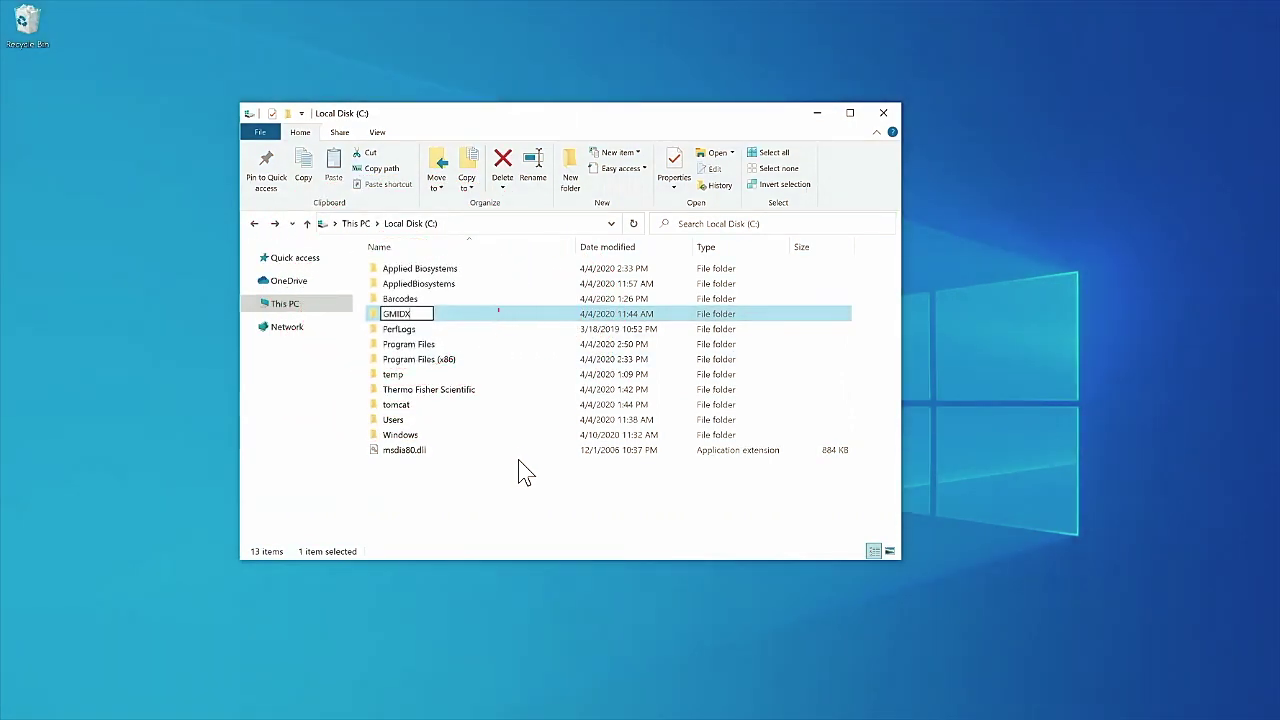
pyautogui.press('Return')
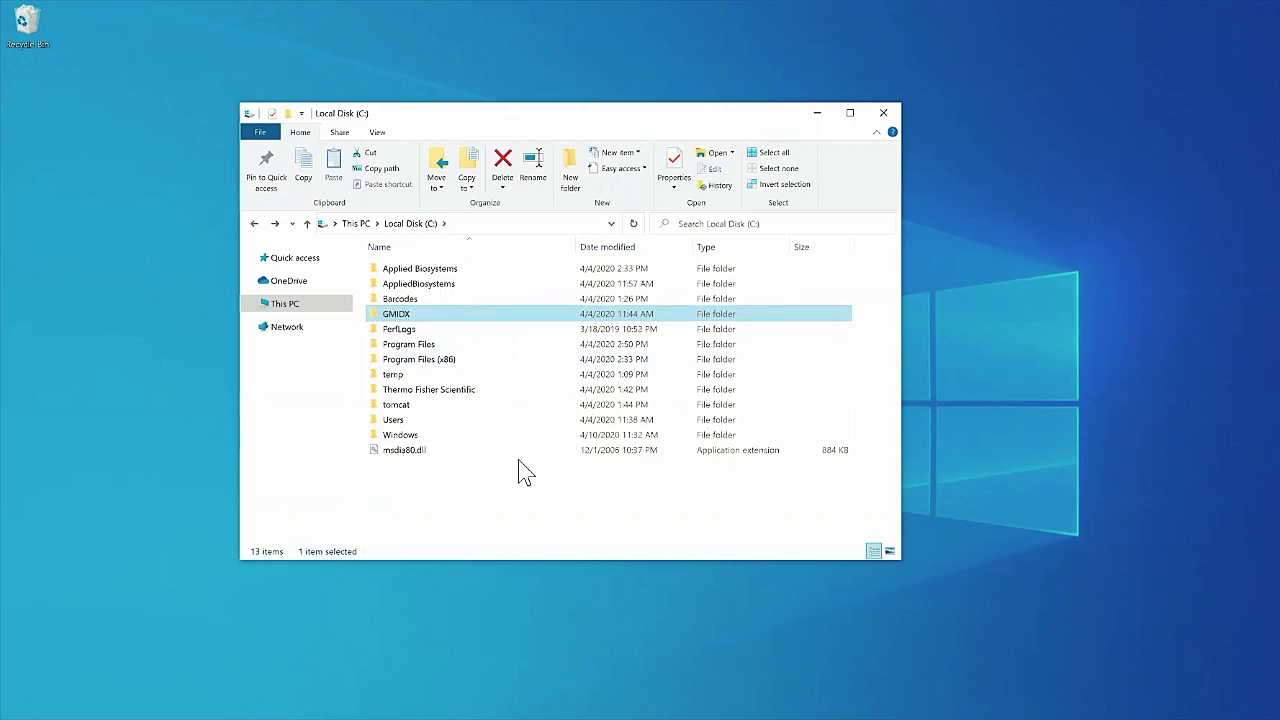
# Step: Locate the setup application in the GMIDX folder and minimize the folder window
pyautogui.doubleClick(399, 316)
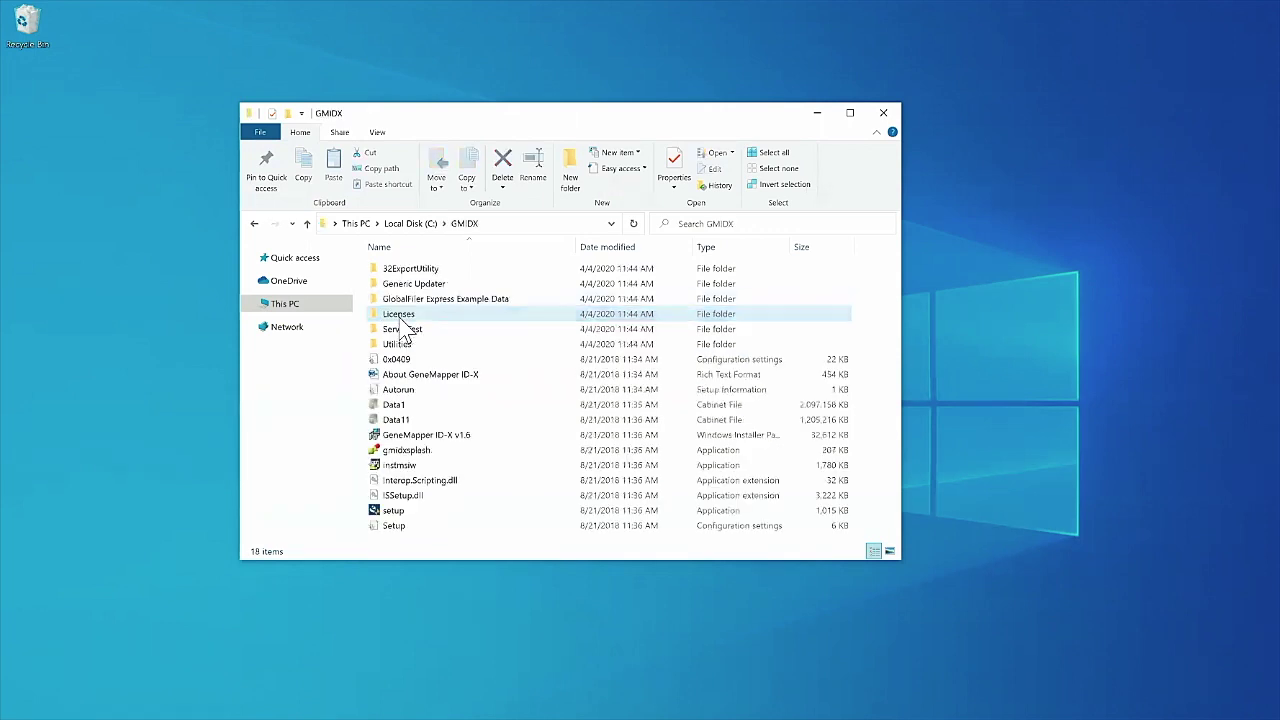
pyautogui.click(440, 514)
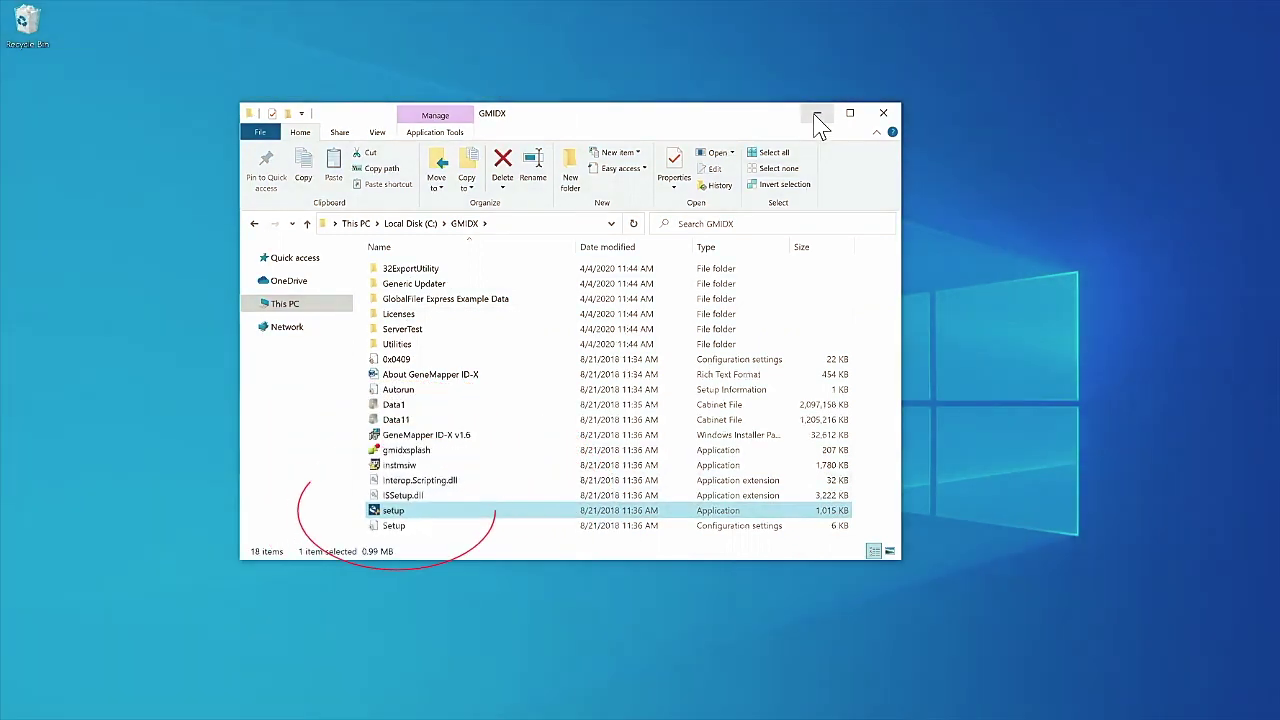
pyautogui.moveTo(768, 113); pyautogui.dragTo(661, 106)
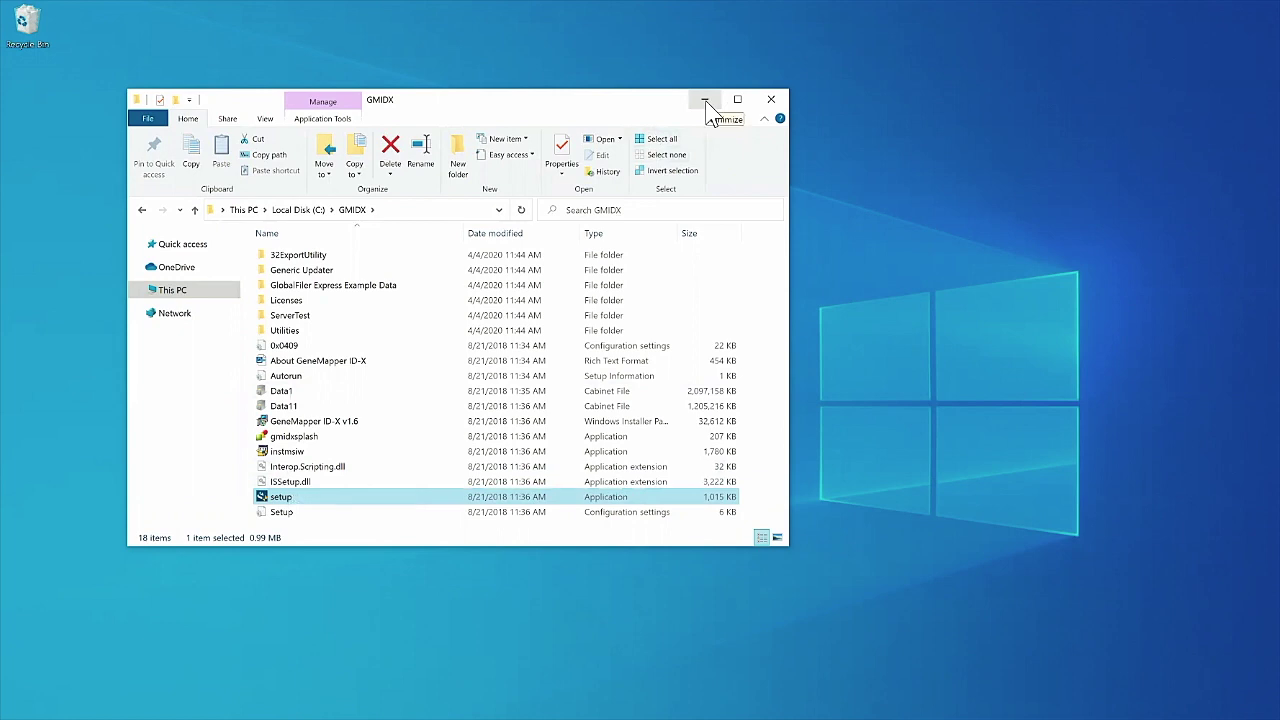
pyautogui.click(705, 101)
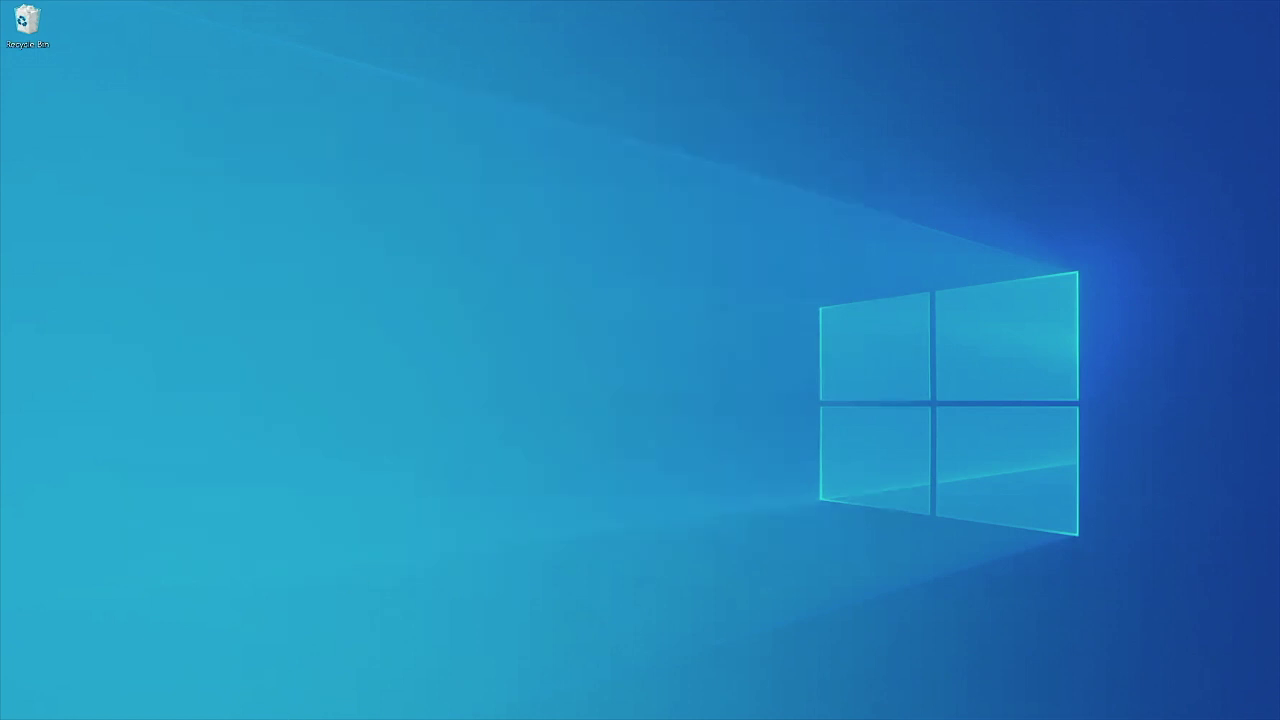
# Step: Search Windows Settings for "firewall" and check the firewall status of the domain, private and public networks under Firewall & network protection
pyautogui.press('super+i')
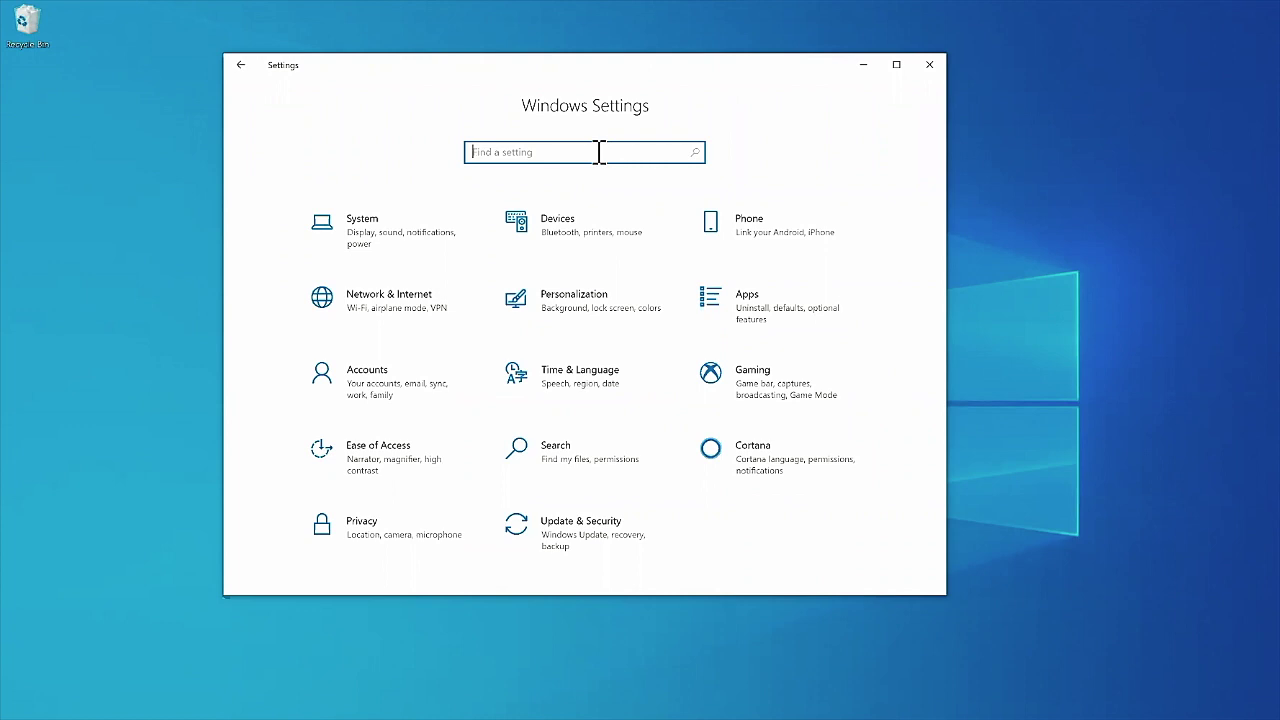
pyautogui.write('fire')
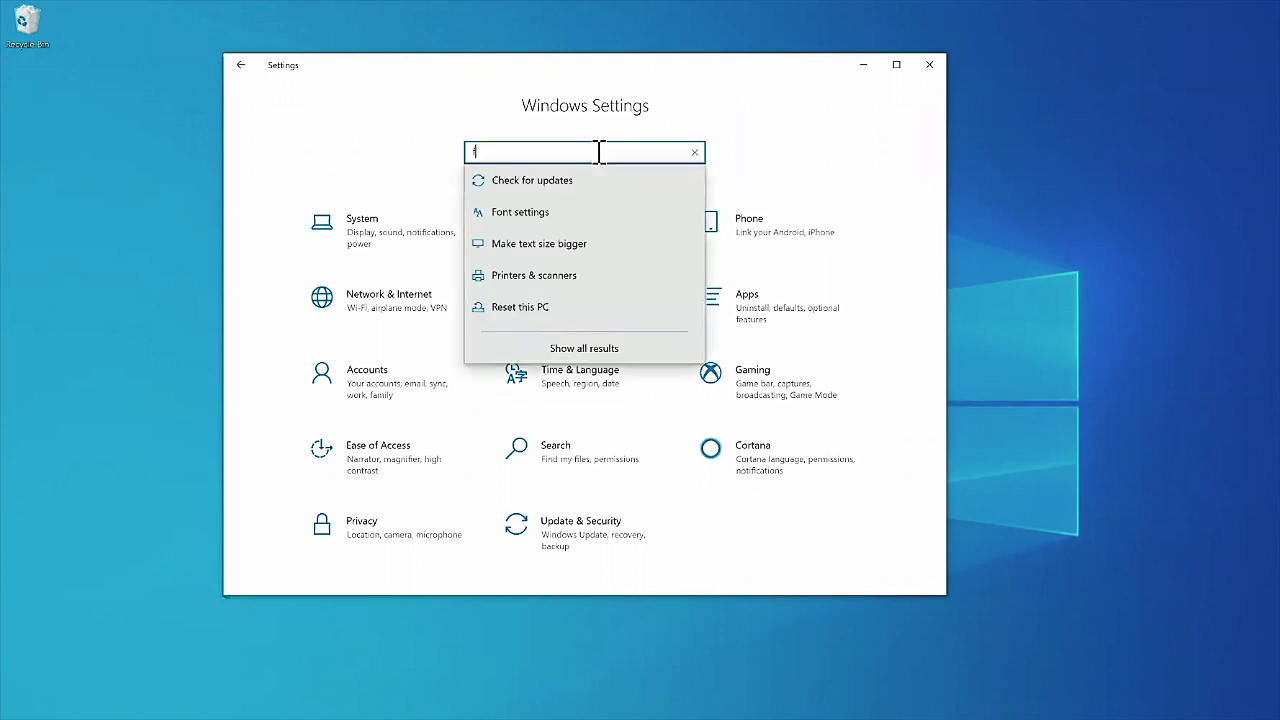
pyautogui.write('wall')
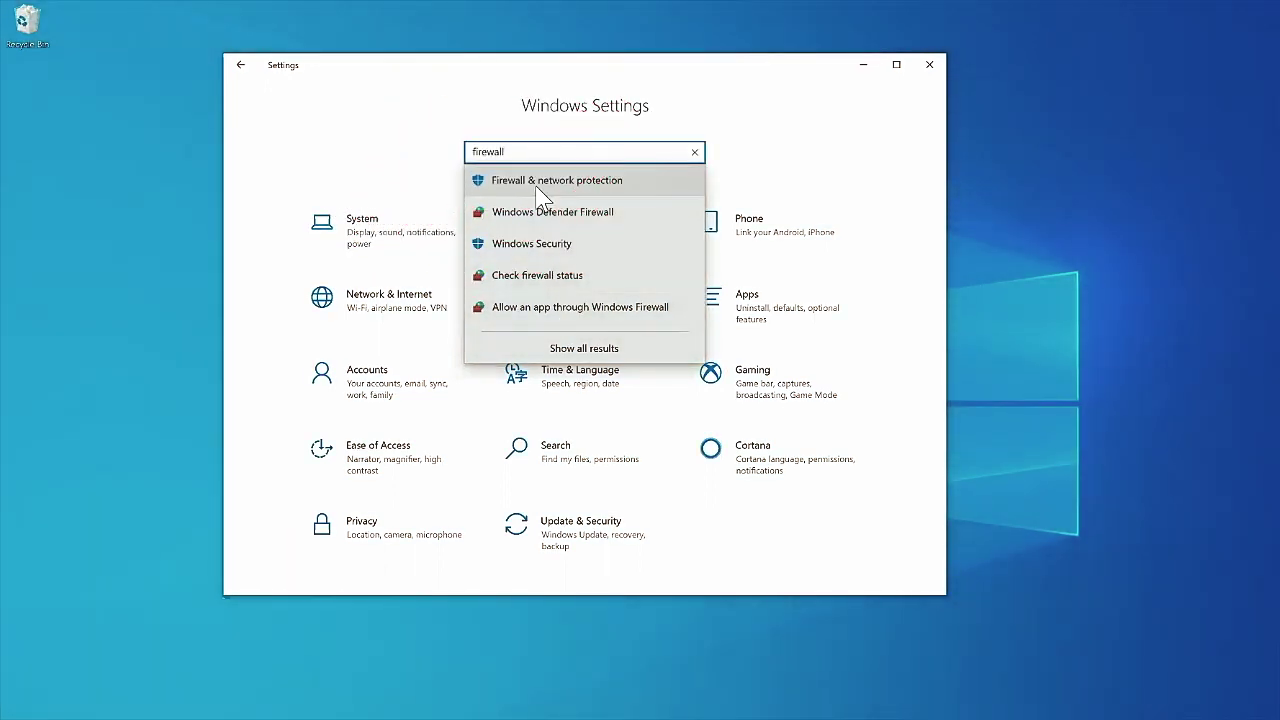
pyautogui.click(538, 190)
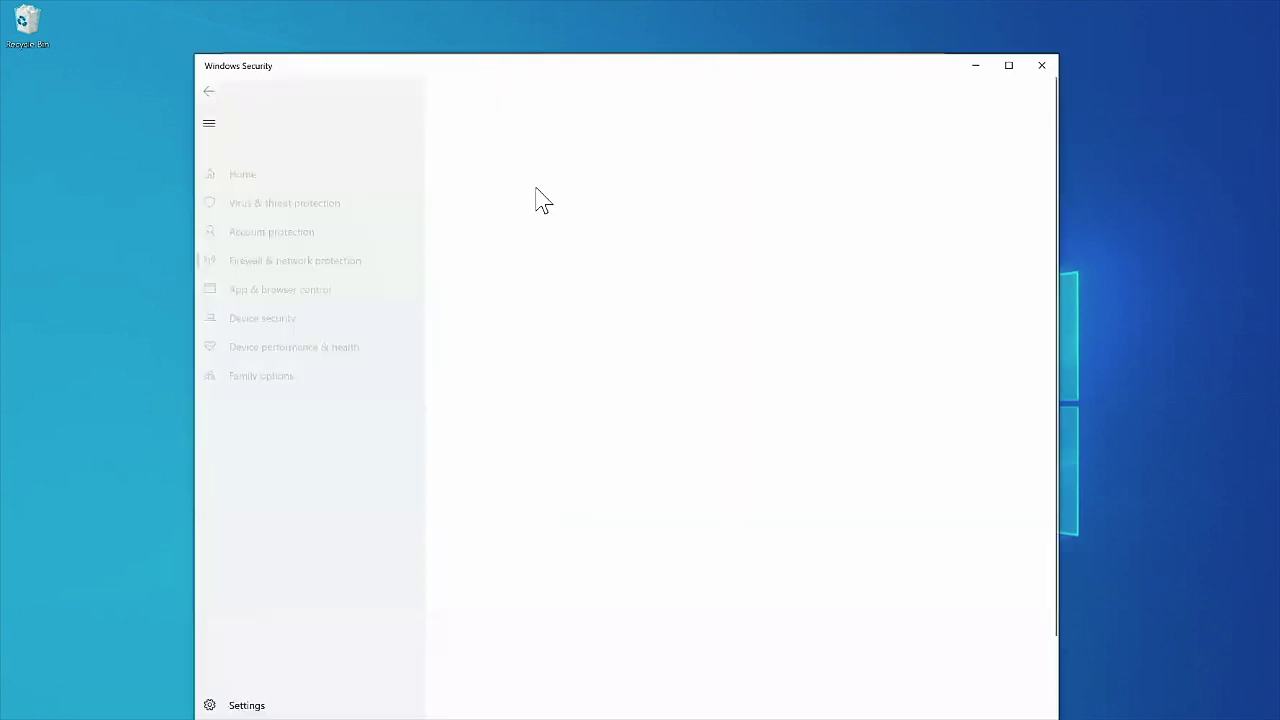
pyautogui.click(506, 360)
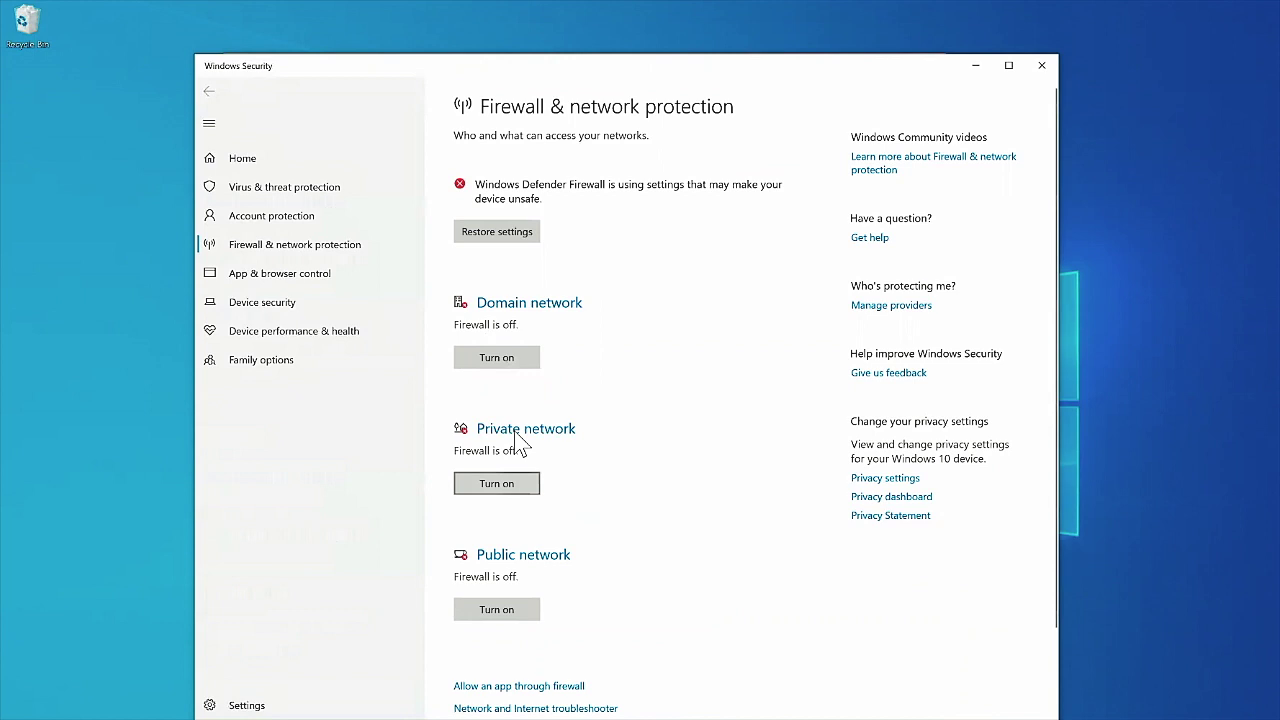
pyautogui.scroll(-1, 518, 443)
pyautogui.scroll(1, 523, 494)
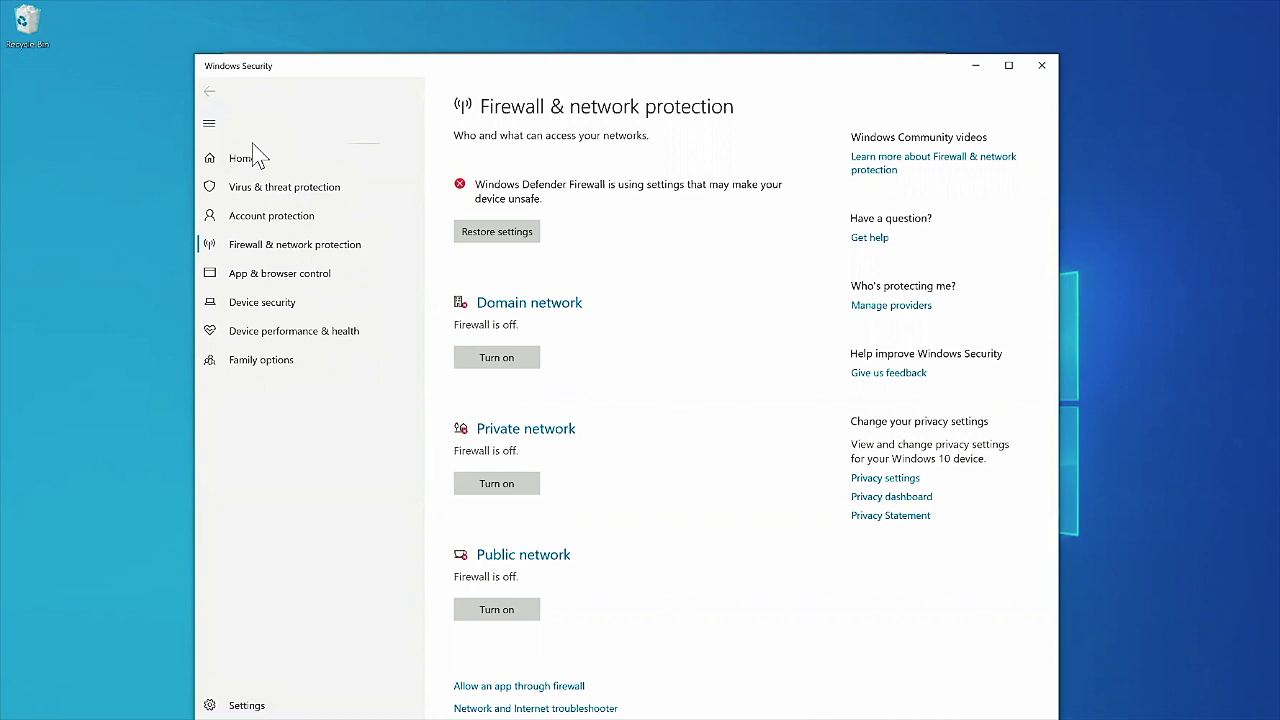
# Step: Review the Windows Security home overview and close Windows Security
pyautogui.click(250, 160)
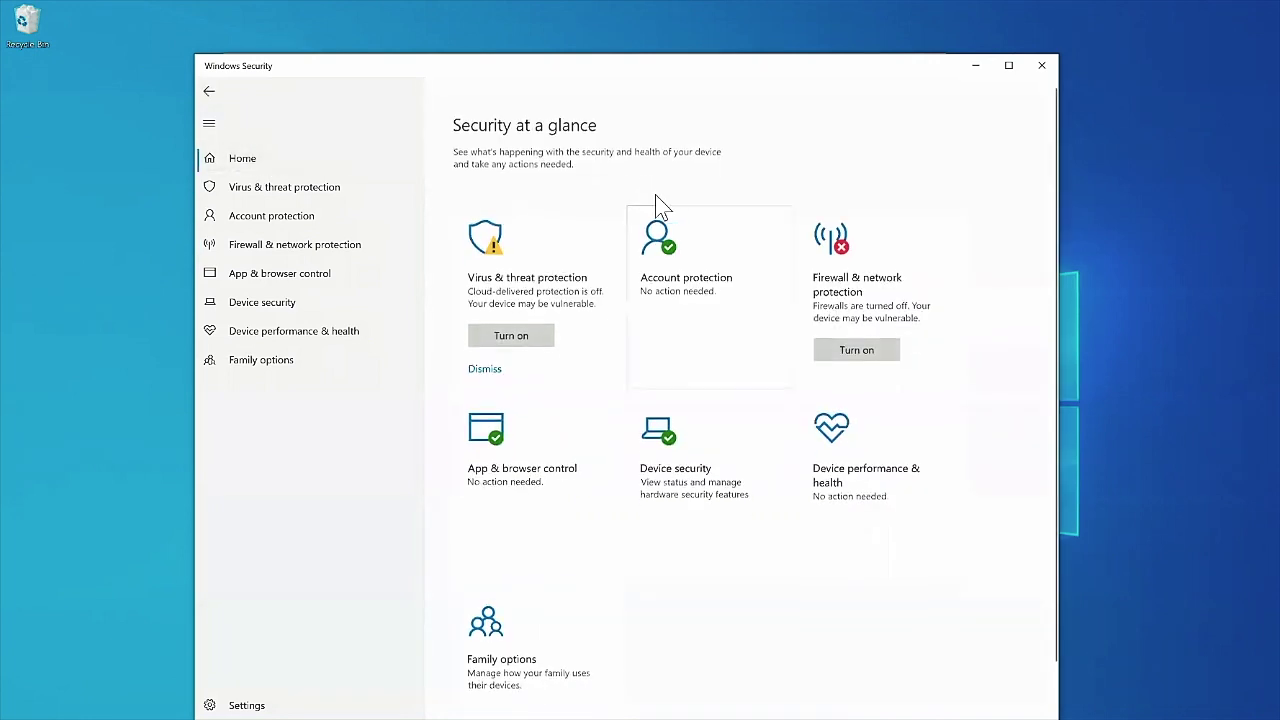
pyautogui.click(209, 92)
pyautogui.click(1041, 66)
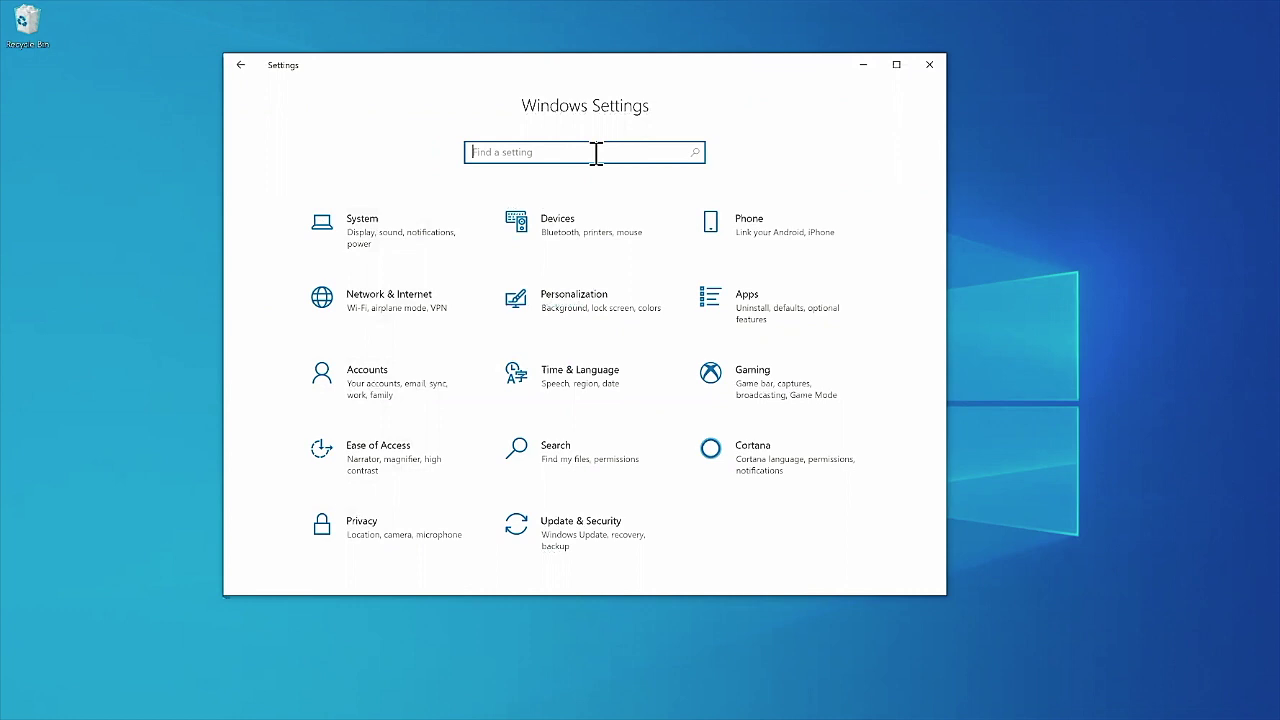
# Step: Search Windows Settings for "Virus", review the Virus & threat protection page, and close both windows
pyautogui.write('Virus')
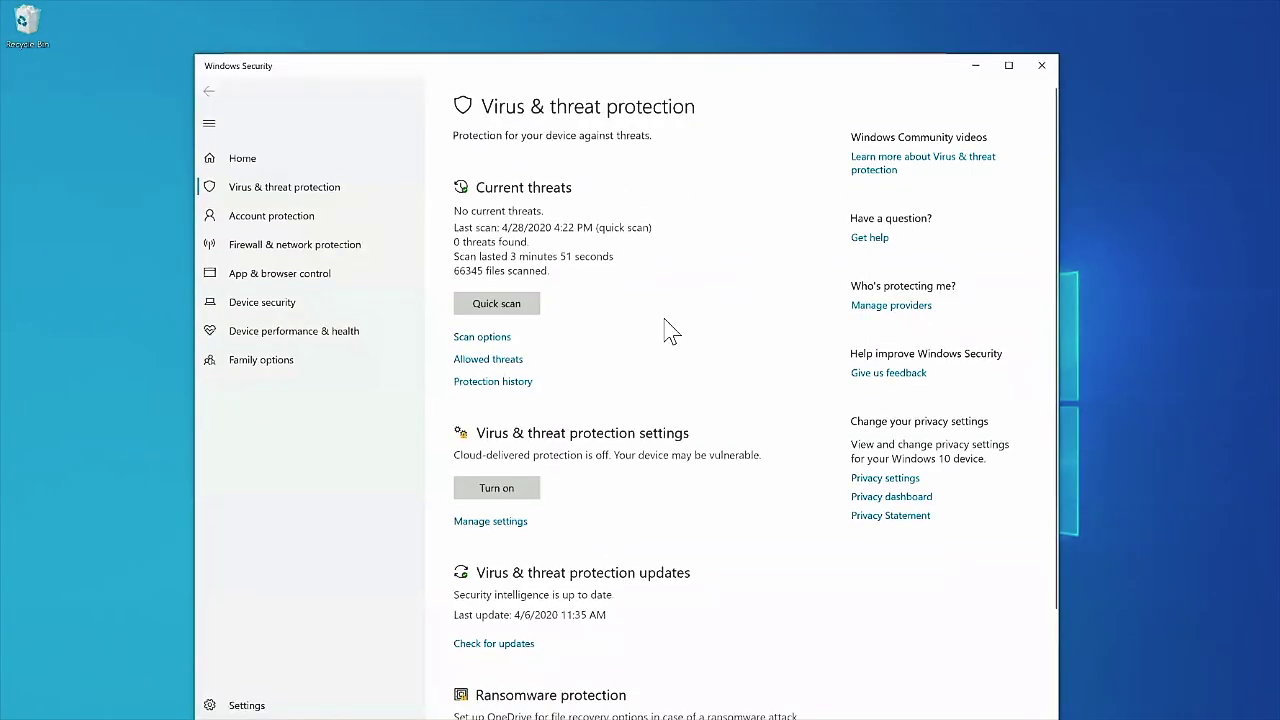
pyautogui.scroll(-1, 666, 331)
pyautogui.scroll(-1, 666, 331)
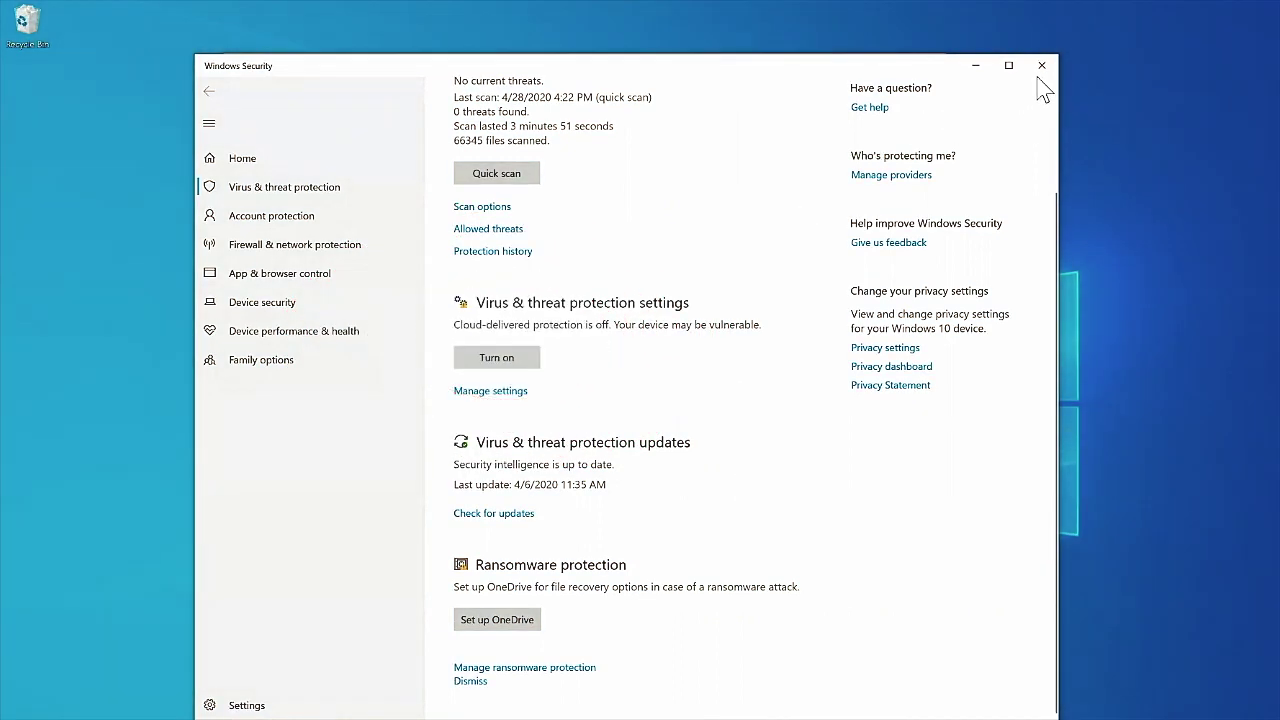
pyautogui.click(1042, 67)
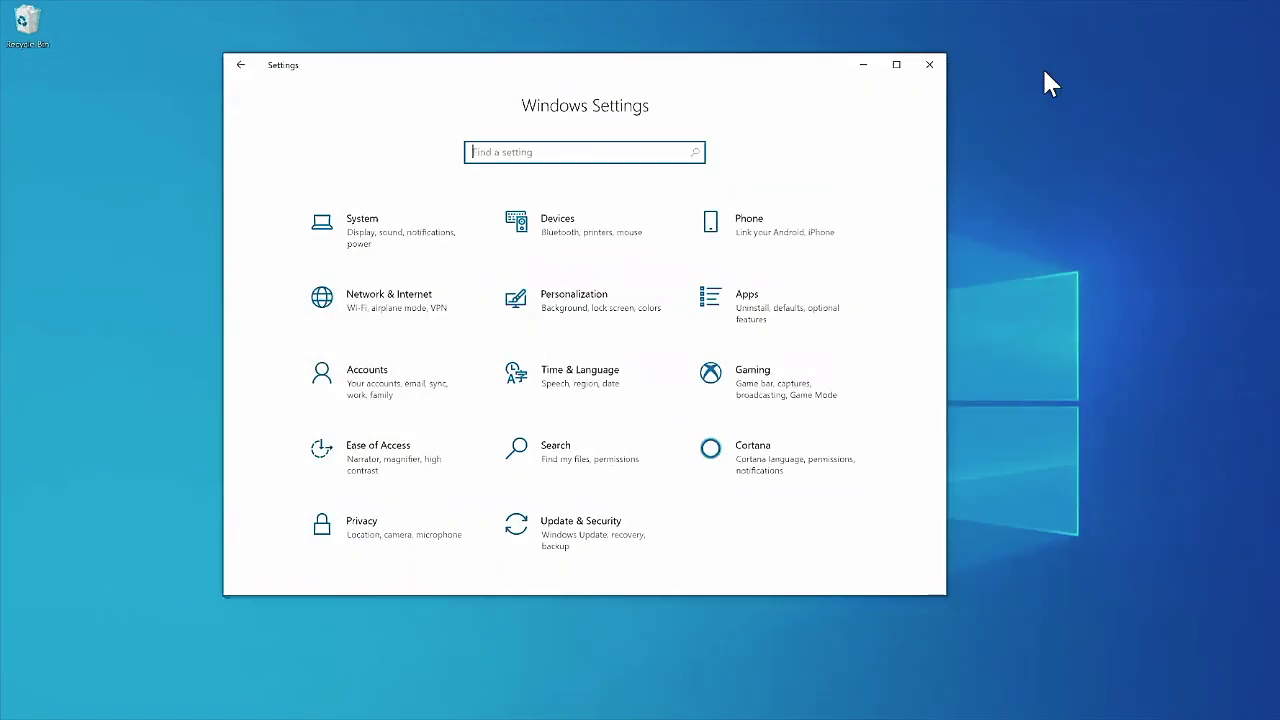
pyautogui.click(929, 65)
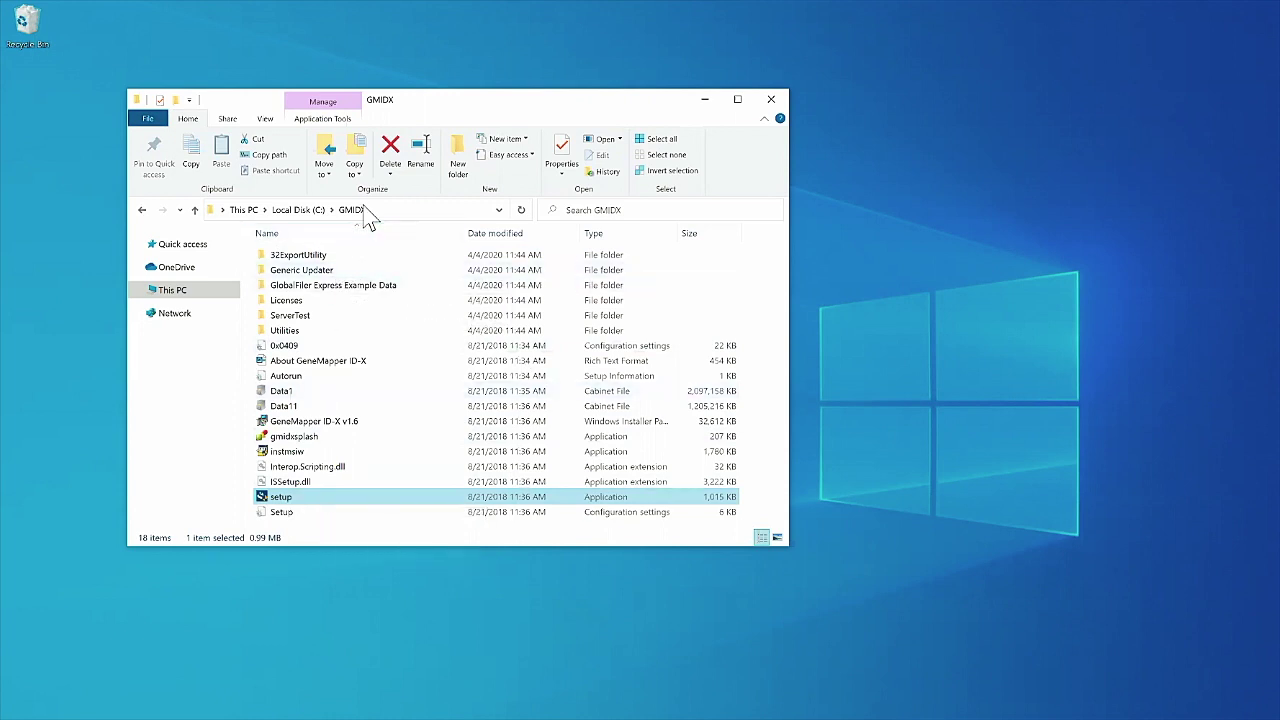
# Step: Run the setup application from the GMIDX folder and cancel the Confirm Uninstall dialog
pyautogui.doubleClick(289, 502)
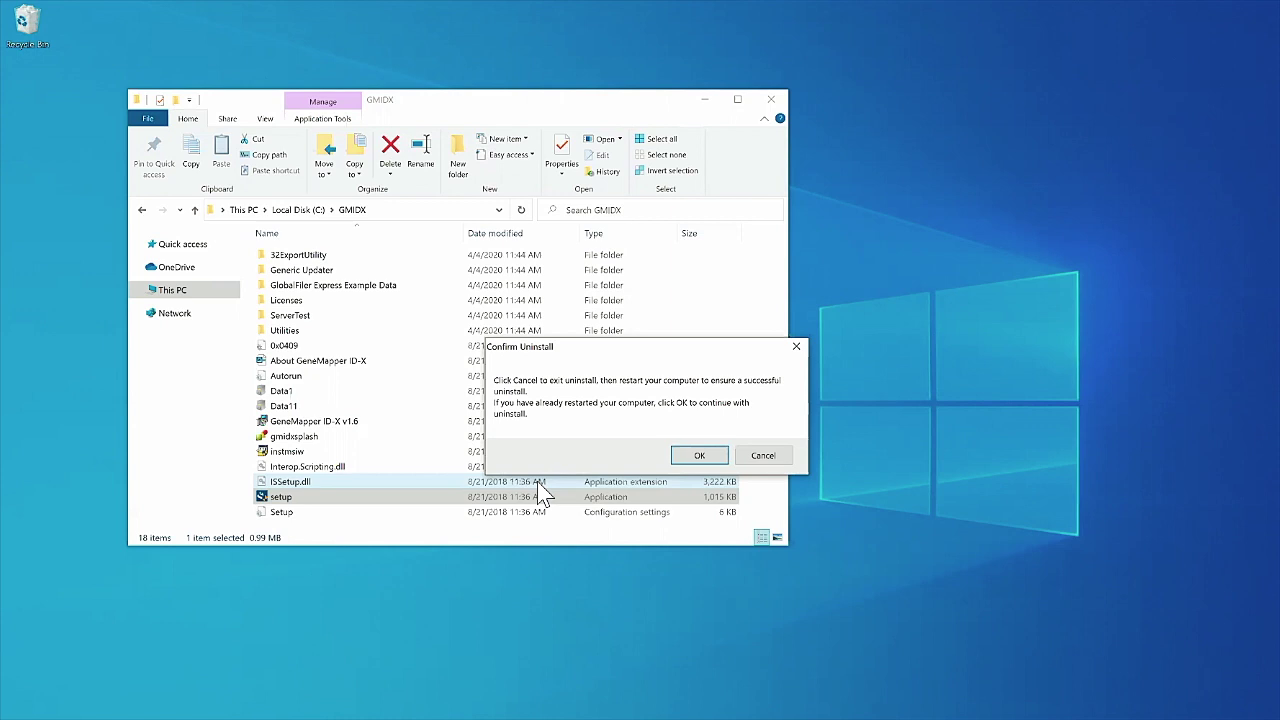
pyautogui.click(706, 456)
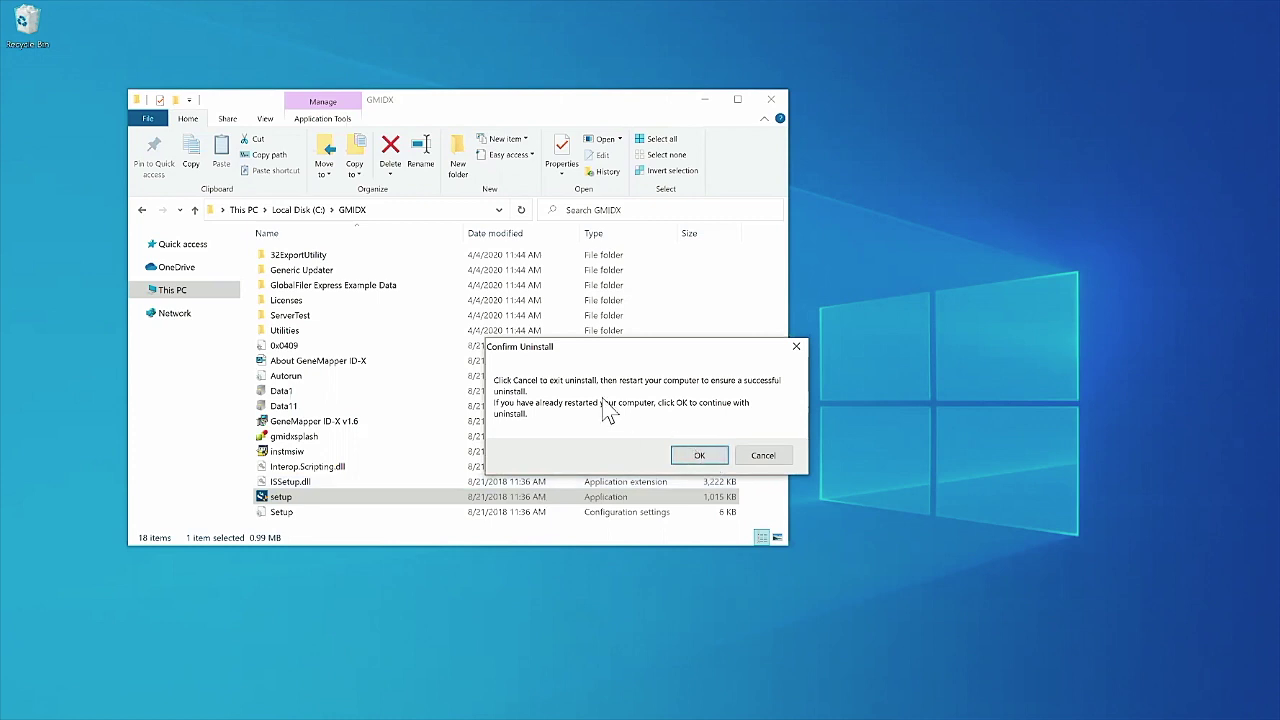
pyautogui.click(762, 456)
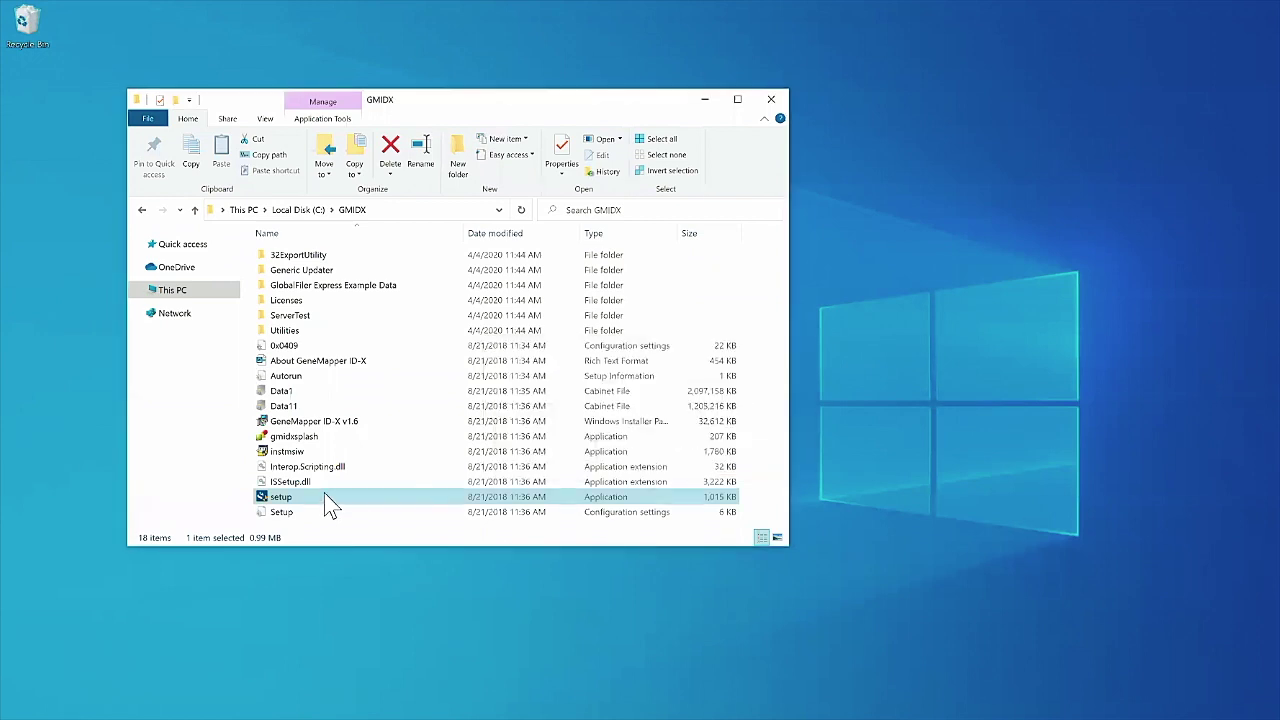
# Step: Launch the setup application in the GMIDX folder again
pyautogui.doubleClick(289, 498)
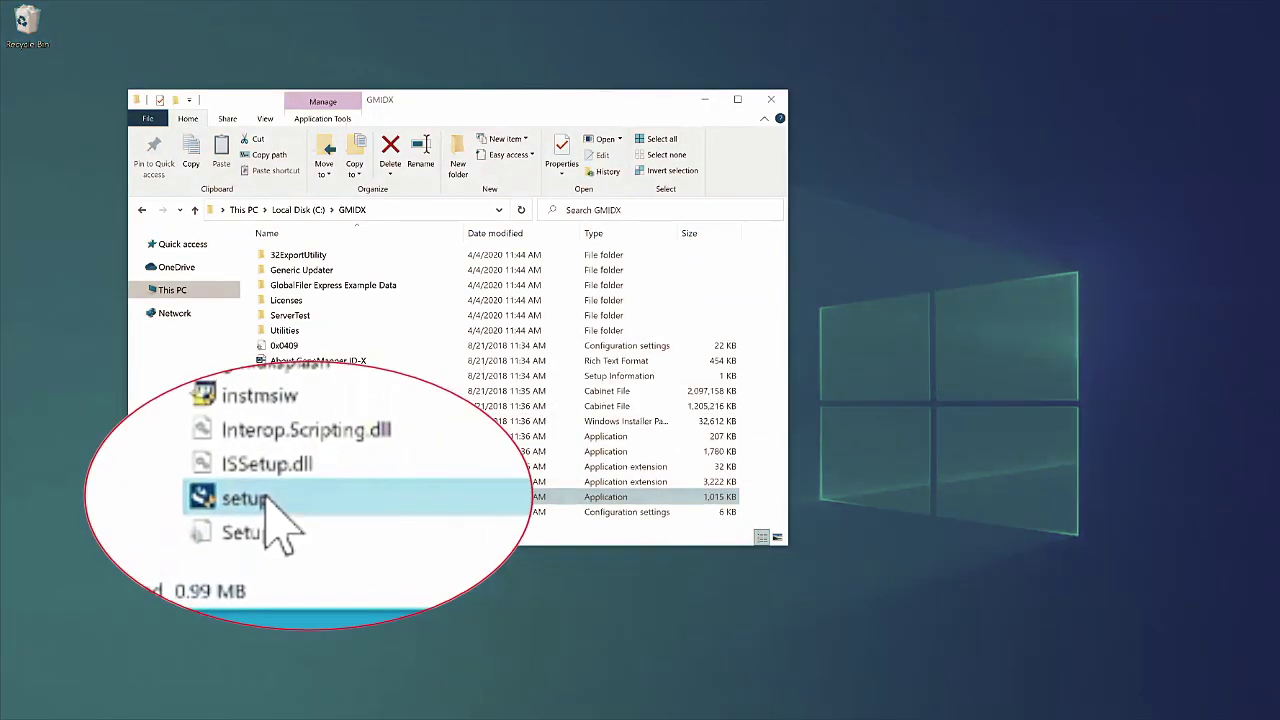